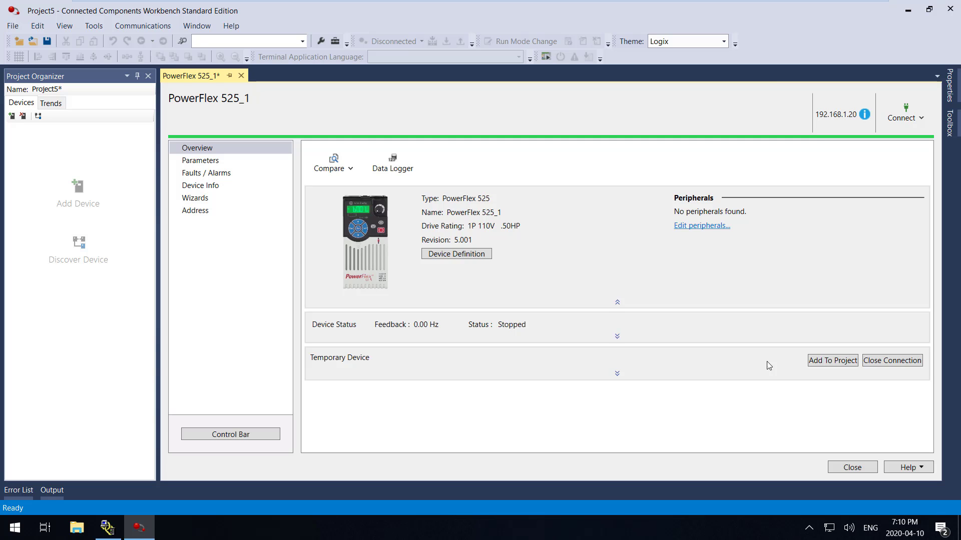
Step: Add the connected PowerFlex 525_1 drive to the project and create a new trend
{"action": "left_click", "coordinate": [828, 360]}
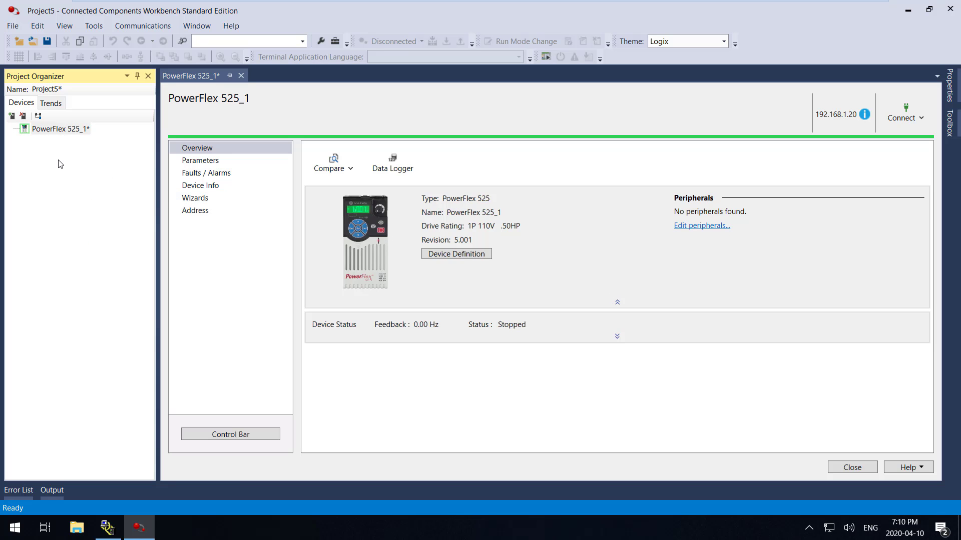
{"action": "left_click", "coordinate": [55, 106]}
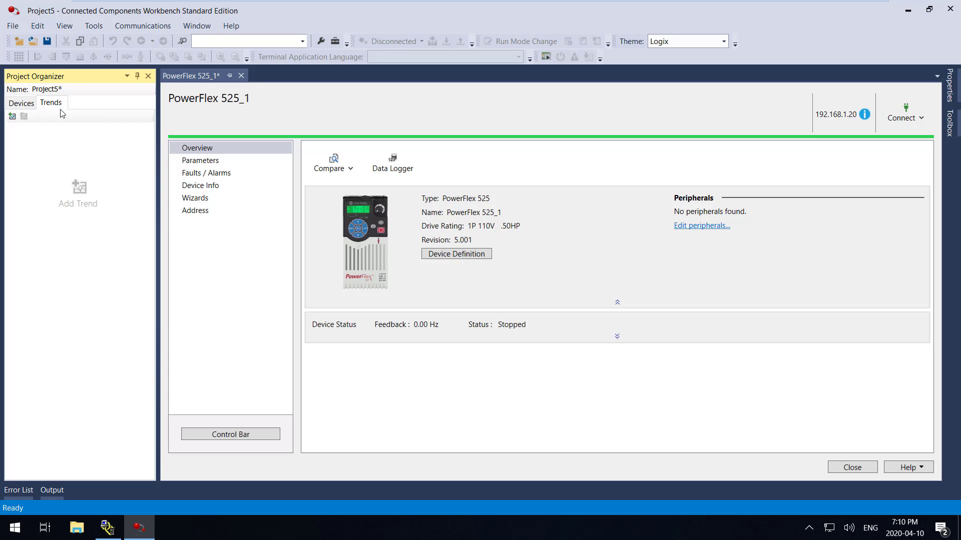
{"action": "left_click", "coordinate": [86, 198]}
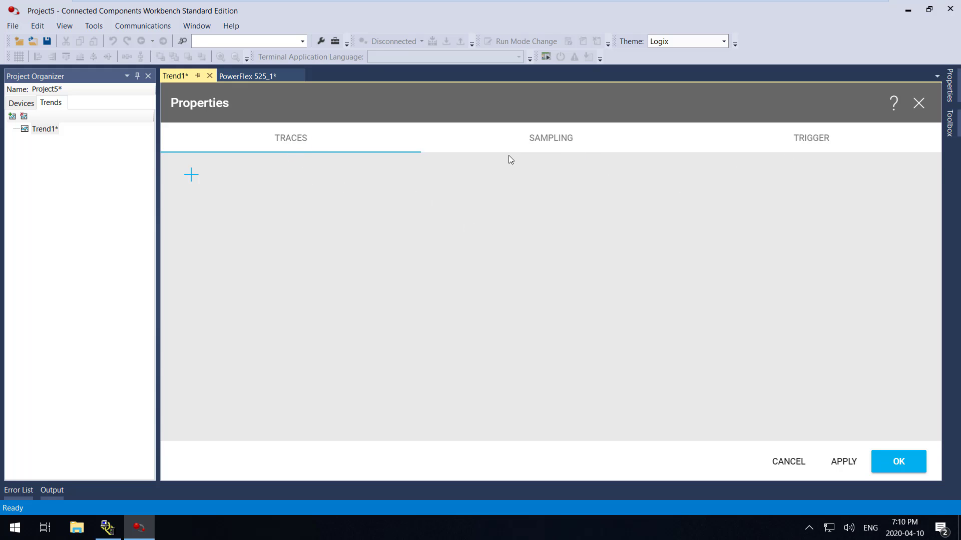
Step: Review the new trend's sampling rate, capture size options and trigger type settings
{"action": "left_click", "coordinate": [551, 140]}
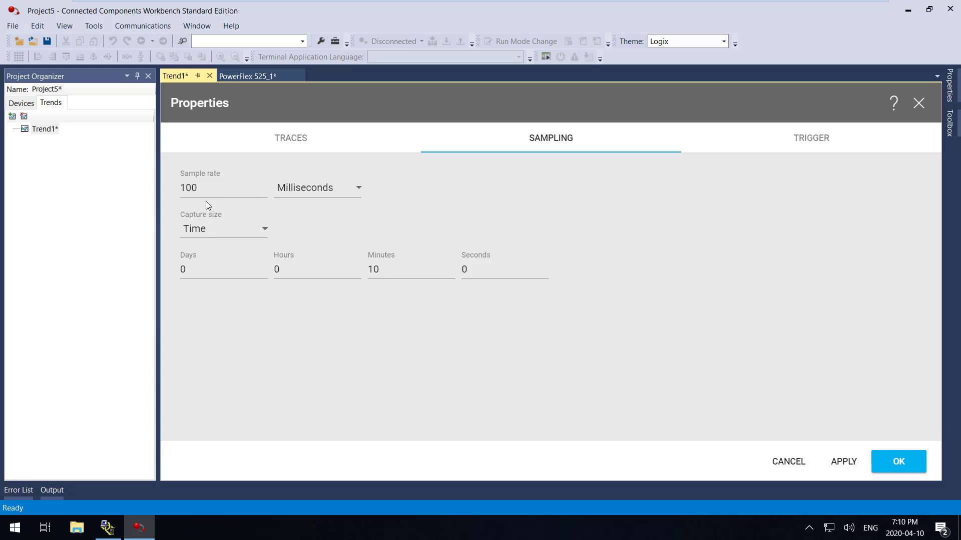
{"action": "left_click", "coordinate": [265, 232]}
{"action": "left_click", "coordinate": [340, 238]}
{"action": "left_click", "coordinate": [804, 142]}
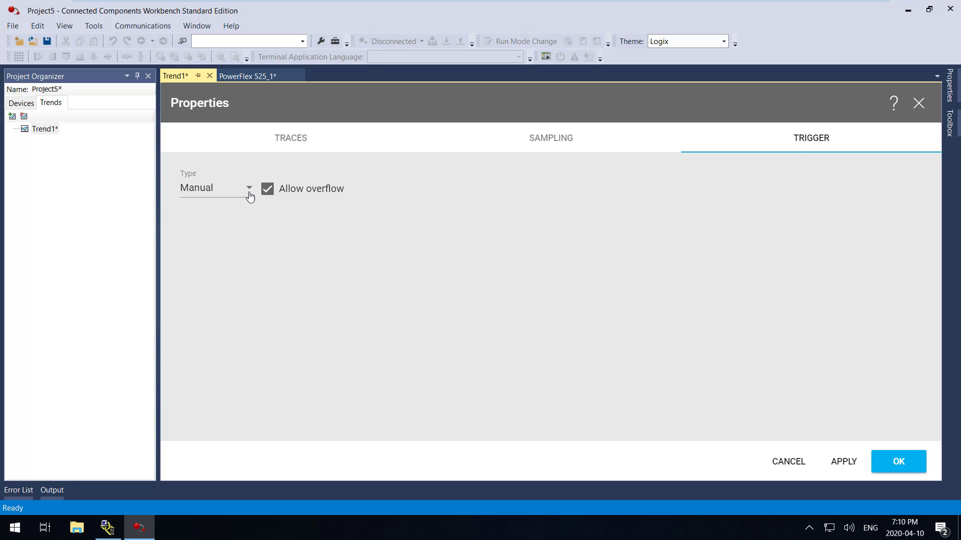
{"action": "left_click", "coordinate": [296, 138]}
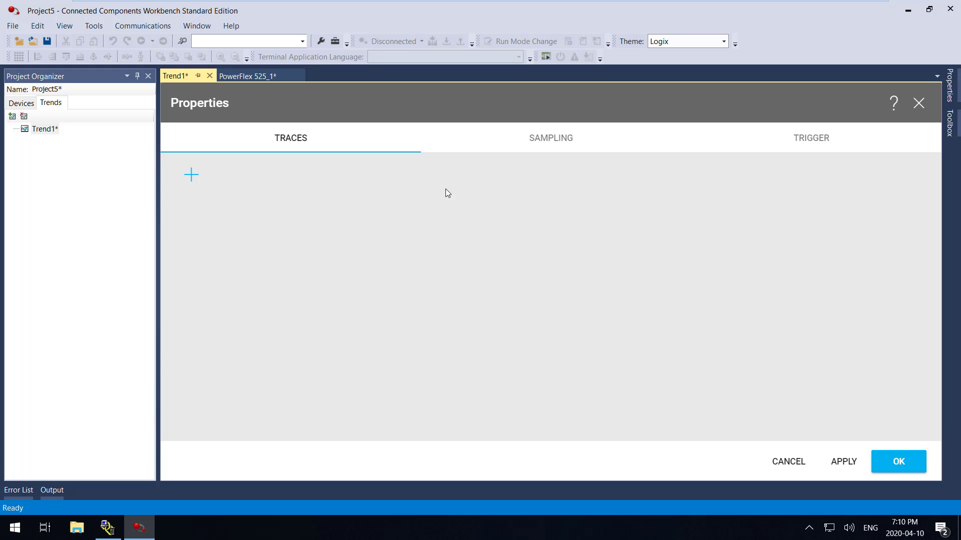
Step: Add the Output Freq, Commanded Freq and DC Bus Voltage parameters from PowerFlex 525_1's Basic Display group as traces and apply the trend properties
{"action": "left_click", "coordinate": [192, 179]}
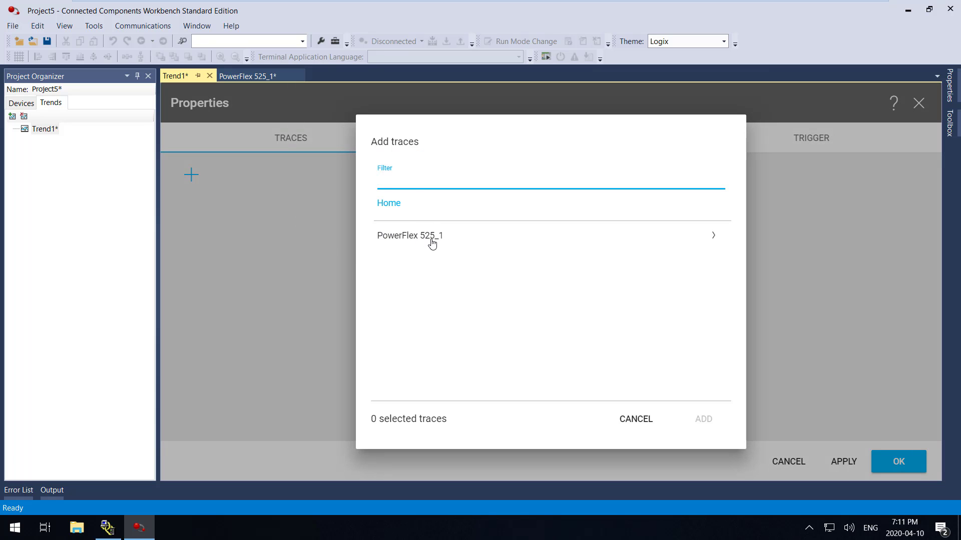
{"action": "left_click", "coordinate": [432, 243]}
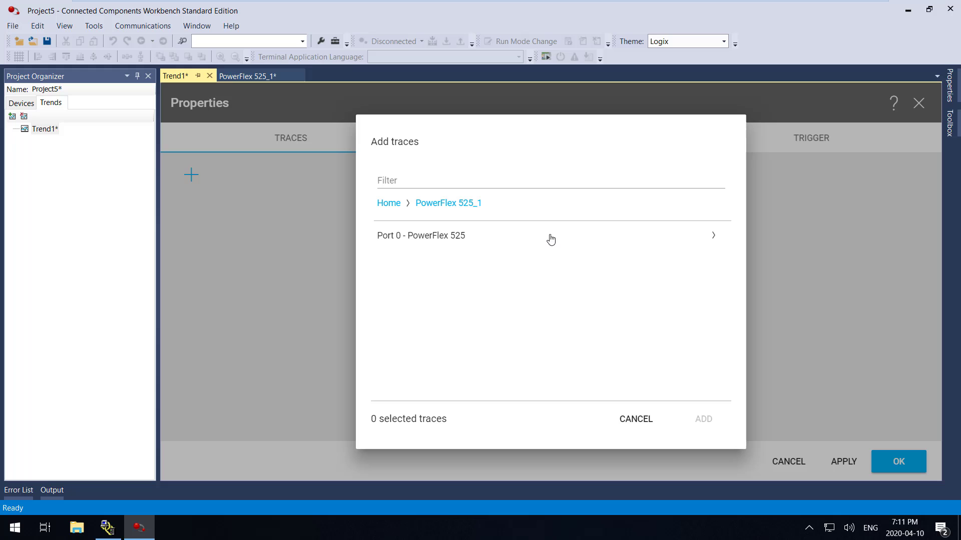
{"action": "left_click", "coordinate": [710, 237]}
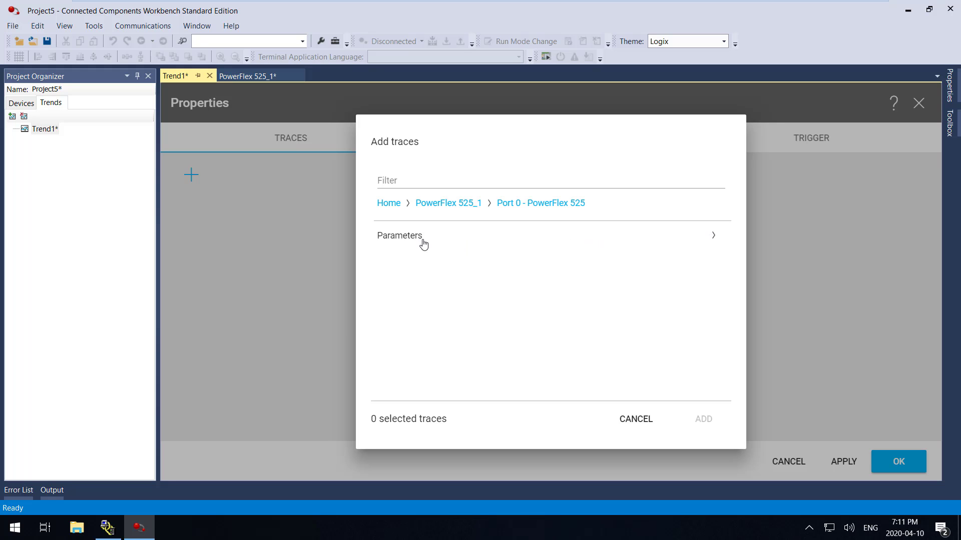
{"action": "left_click", "coordinate": [717, 237]}
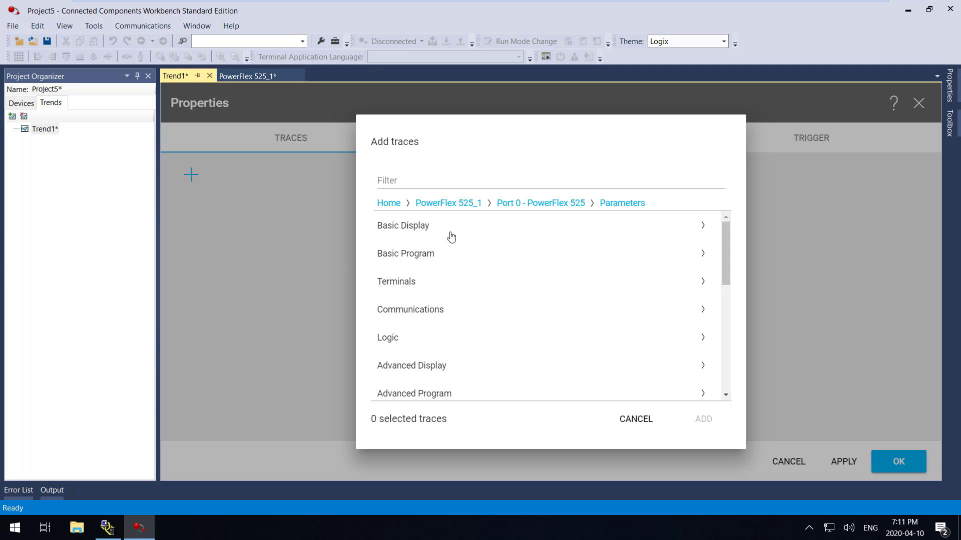
{"action": "left_click", "coordinate": [698, 226]}
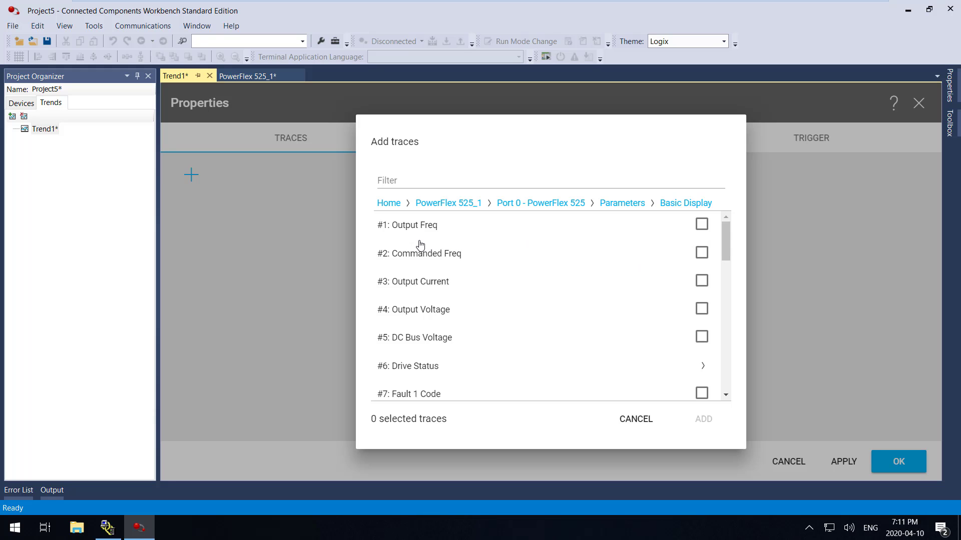
{"action": "left_click", "coordinate": [702, 226]}
{"action": "left_click", "coordinate": [703, 254]}
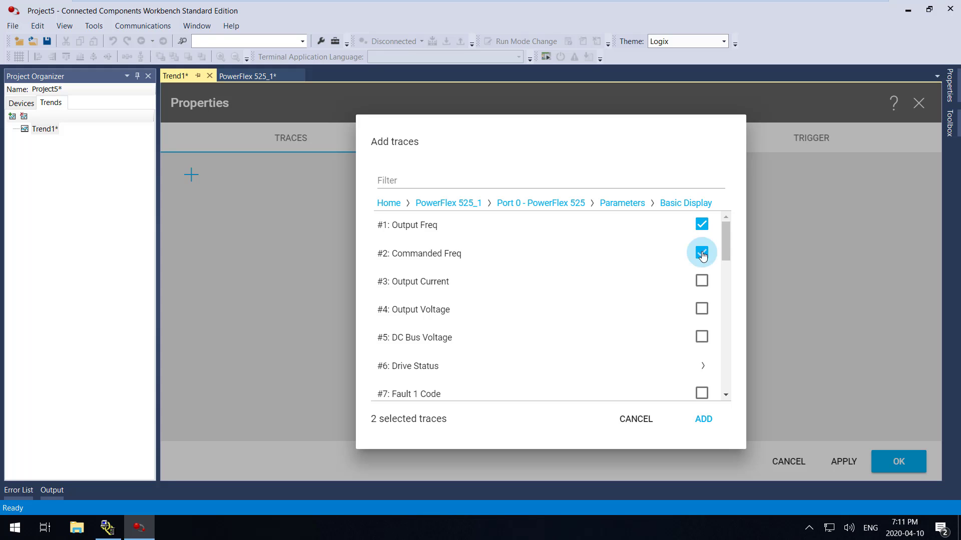
{"action": "left_click", "coordinate": [702, 337]}
{"action": "left_click", "coordinate": [709, 424]}
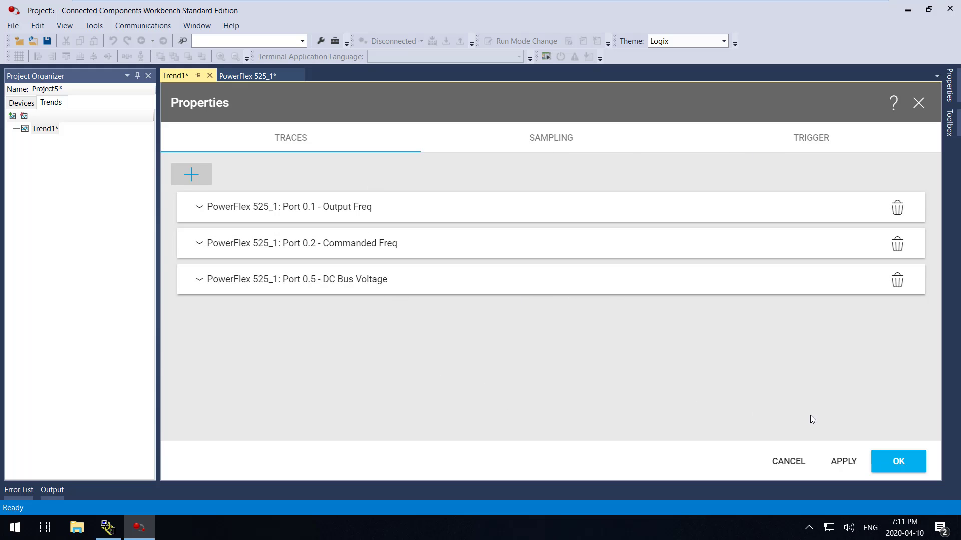
{"action": "left_click", "coordinate": [844, 461]}
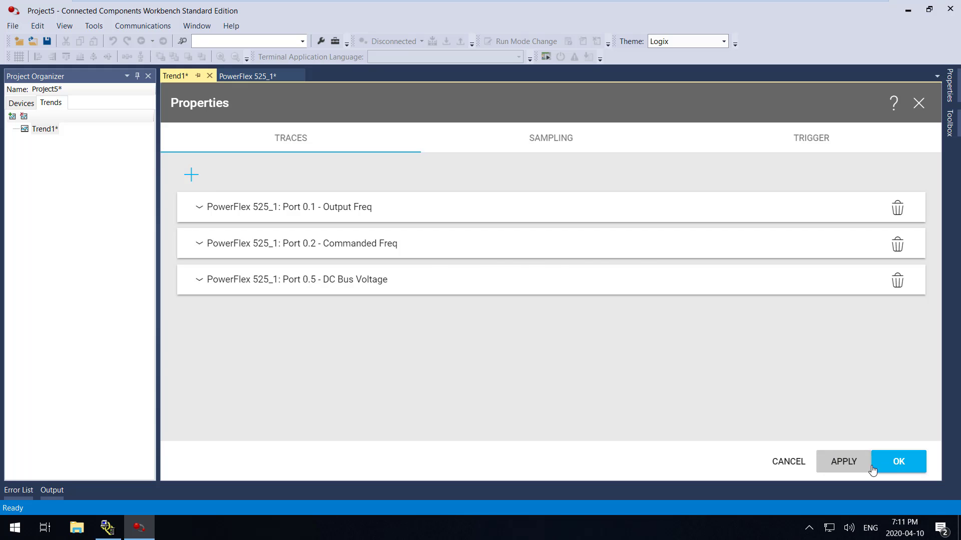
{"action": "left_click", "coordinate": [900, 465]}
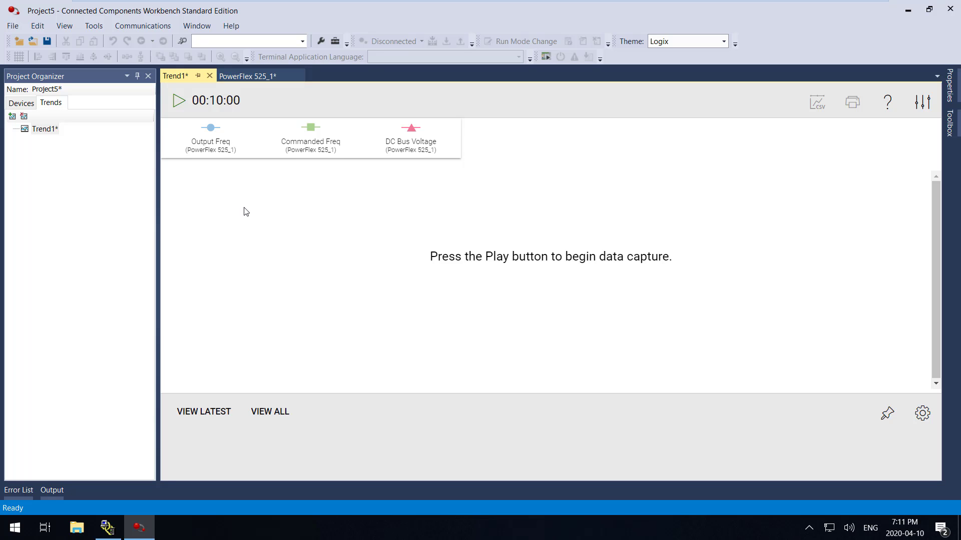
Step: Start the trend's data capture and examine the live Output Freq, Commanded Freq and DC Bus Voltage plots
{"action": "left_click", "coordinate": [178, 102]}
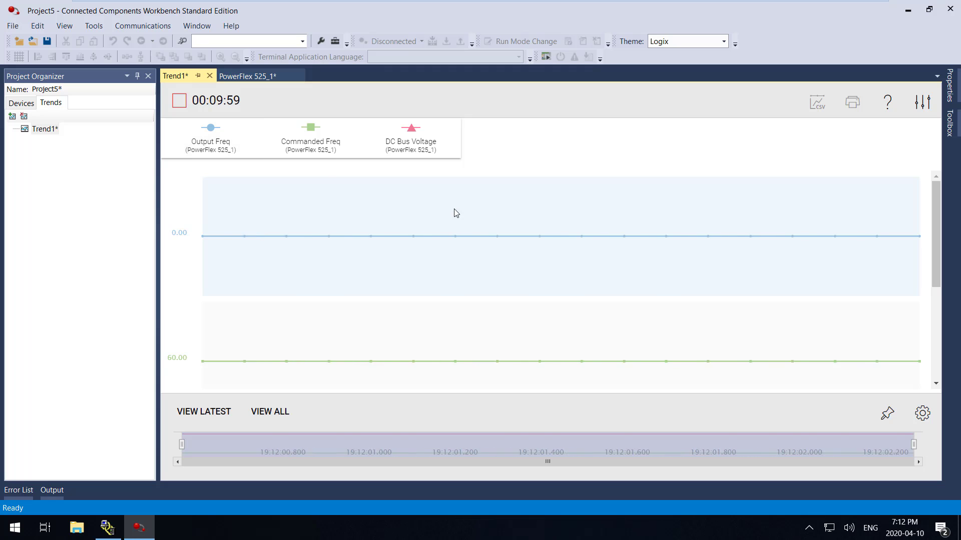
{"action": "left_click_drag", "start_coordinate": [935, 214], "coordinate": [929, 238]}
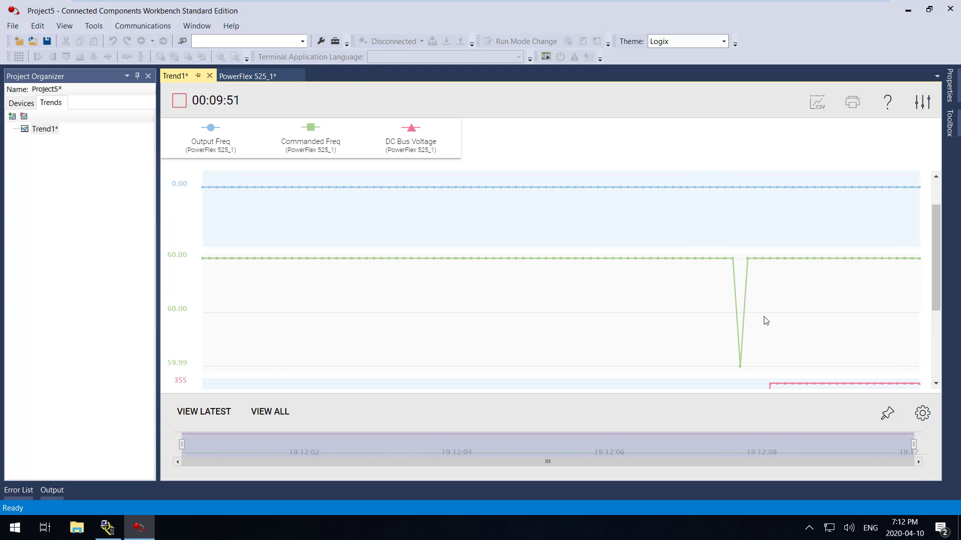
{"action": "left_click_drag", "start_coordinate": [938, 280], "coordinate": [941, 325]}
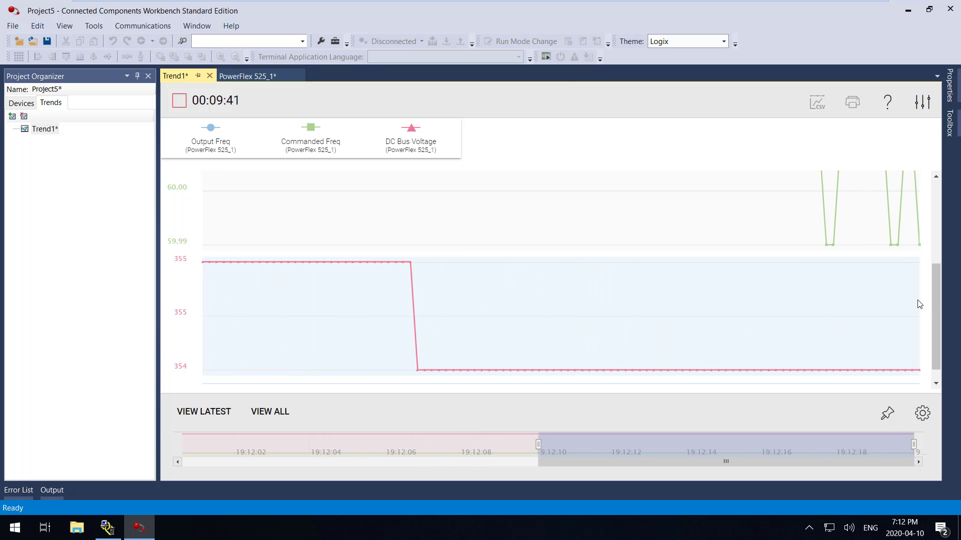
{"action": "left_click_drag", "start_coordinate": [933, 304], "coordinate": [942, 217]}
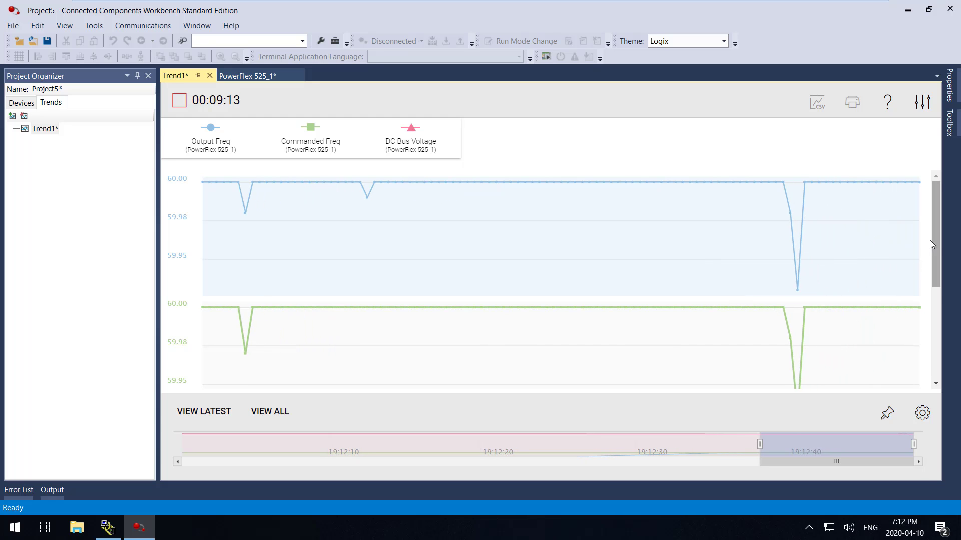
{"action": "scroll", "coordinate": [938, 281], "scroll_direction": "down", "scroll_amount": 5}
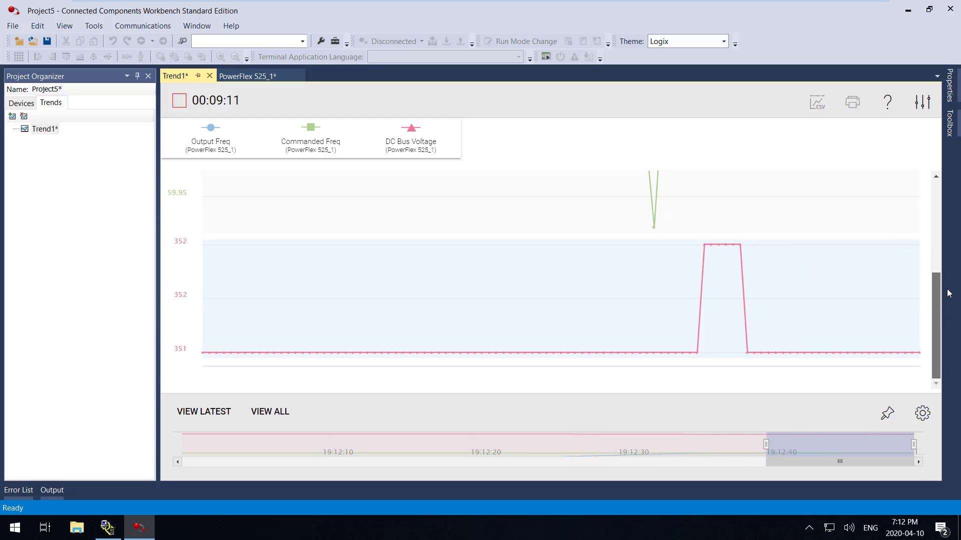
{"action": "scroll", "coordinate": [819, 240], "scroll_direction": "up", "scroll_amount": 5}
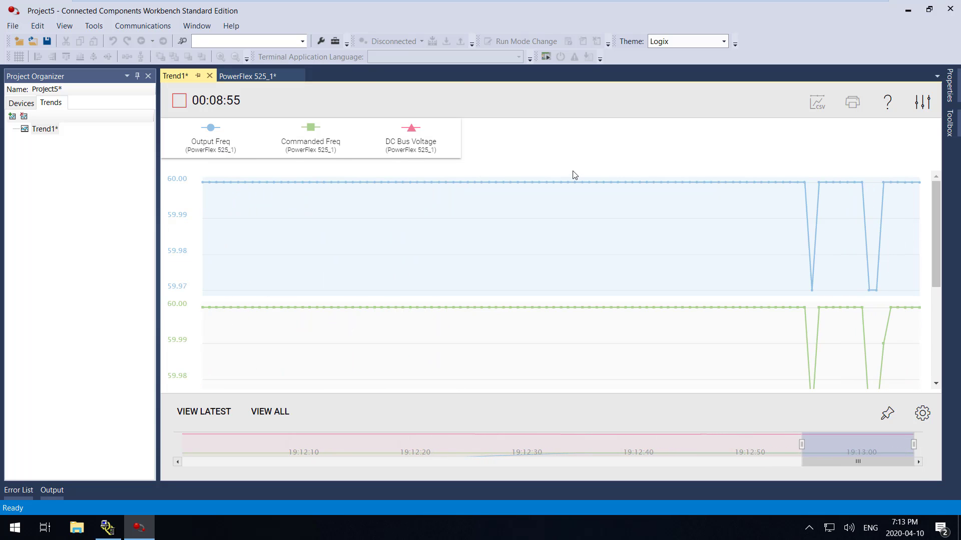
{"action": "left_click_drag", "start_coordinate": [936, 208], "coordinate": [780, 197]}
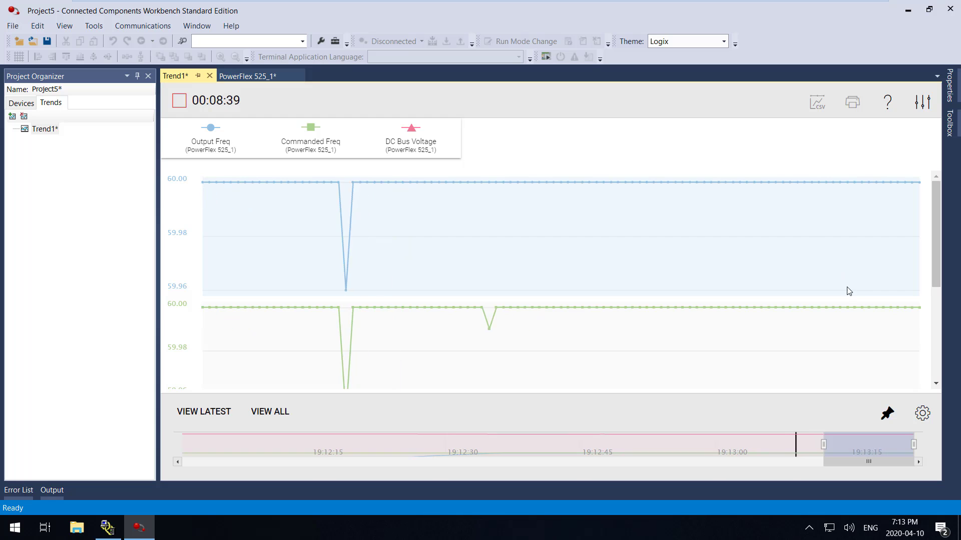
Step: Check which Scaling options the trend chart's display settings offer
{"action": "left_click", "coordinate": [922, 414]}
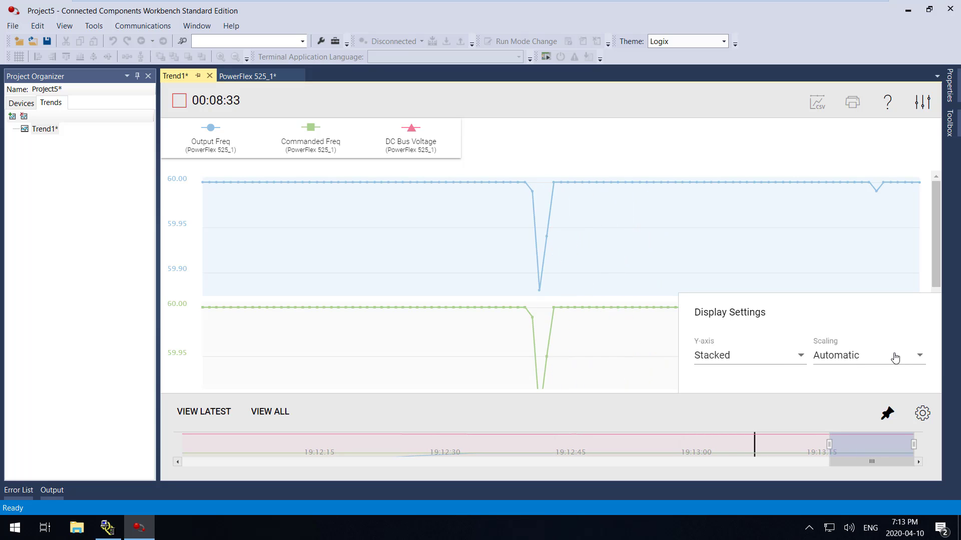
{"action": "left_click", "coordinate": [920, 359]}
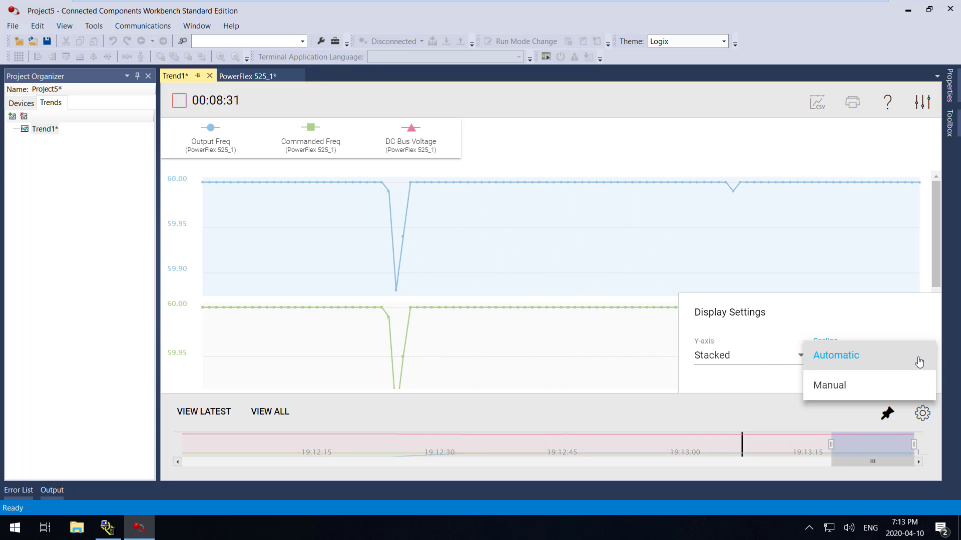
{"action": "left_click", "coordinate": [868, 304]}
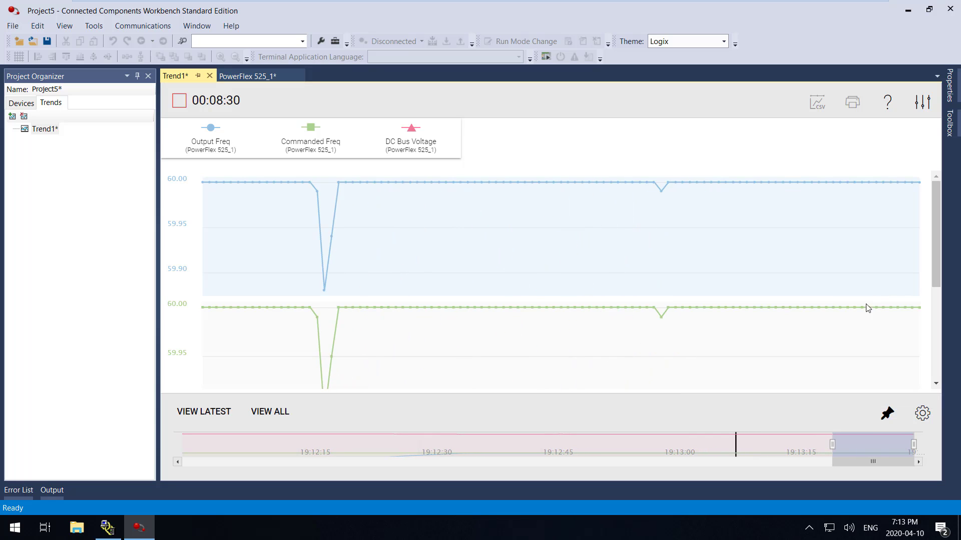
Step: Set the trend chart's Y-axis display to Overlaid
{"action": "left_click", "coordinate": [922, 413]}
{"action": "left_click", "coordinate": [746, 360]}
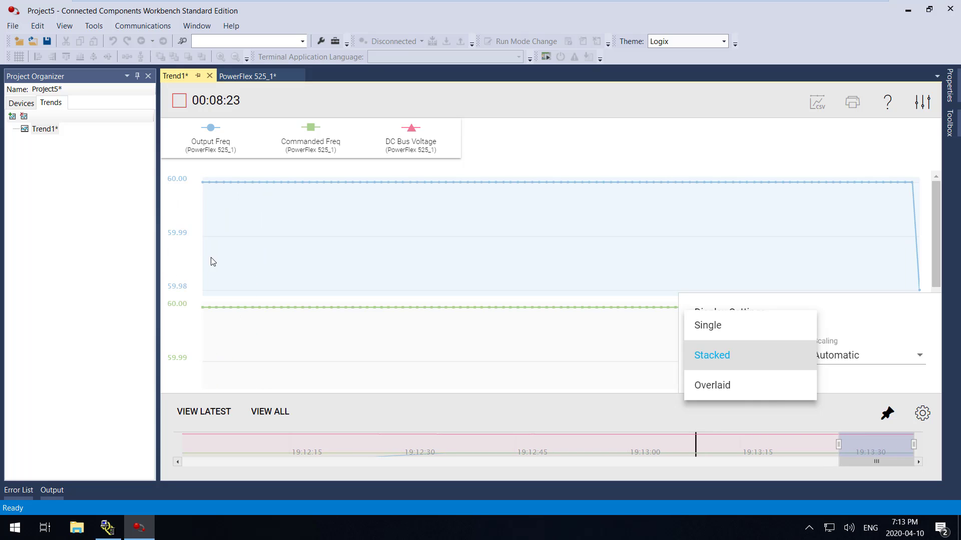
{"action": "left_click", "coordinate": [745, 391]}
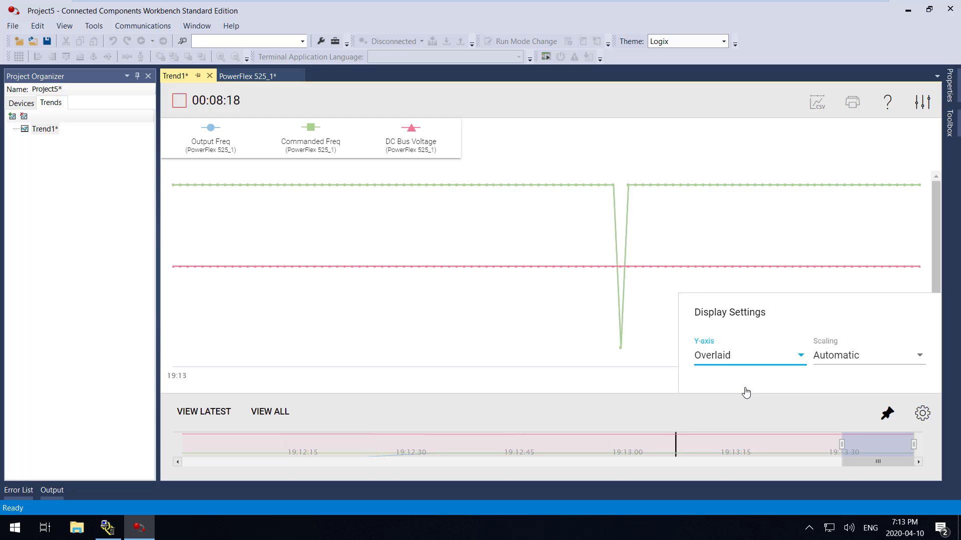
{"action": "left_click", "coordinate": [921, 250]}
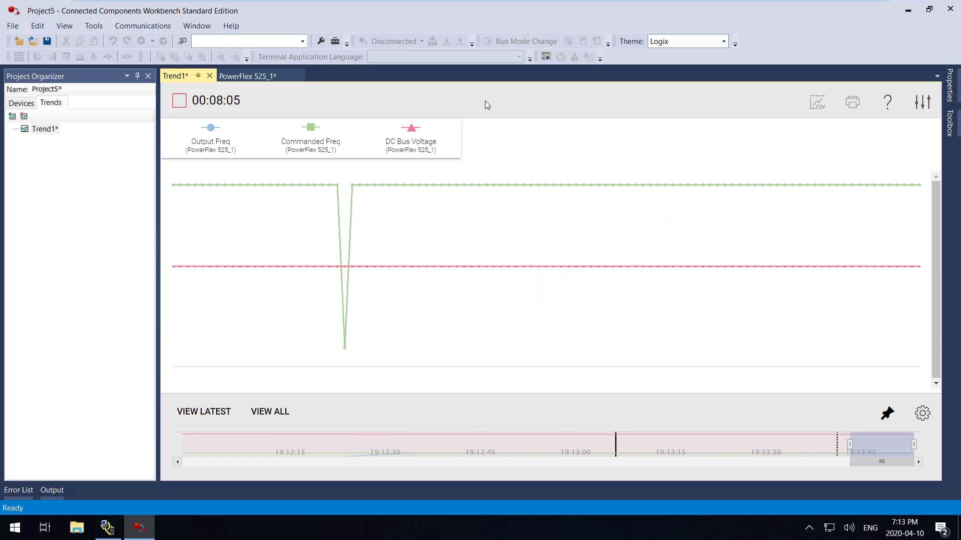
Step: Stop the data capture and set the trend chart's Y-axis display to Stacked
{"action": "left_click", "coordinate": [180, 100]}
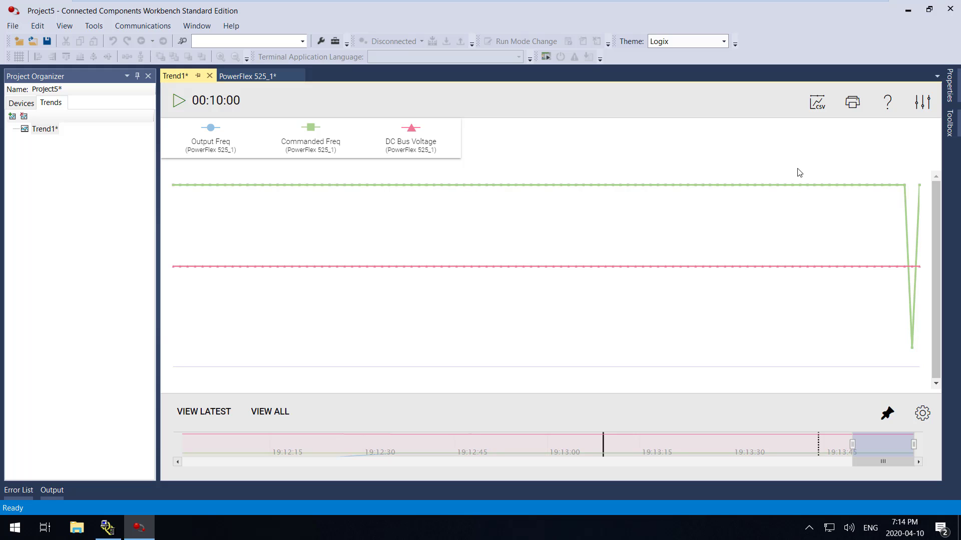
{"action": "left_click", "coordinate": [923, 416]}
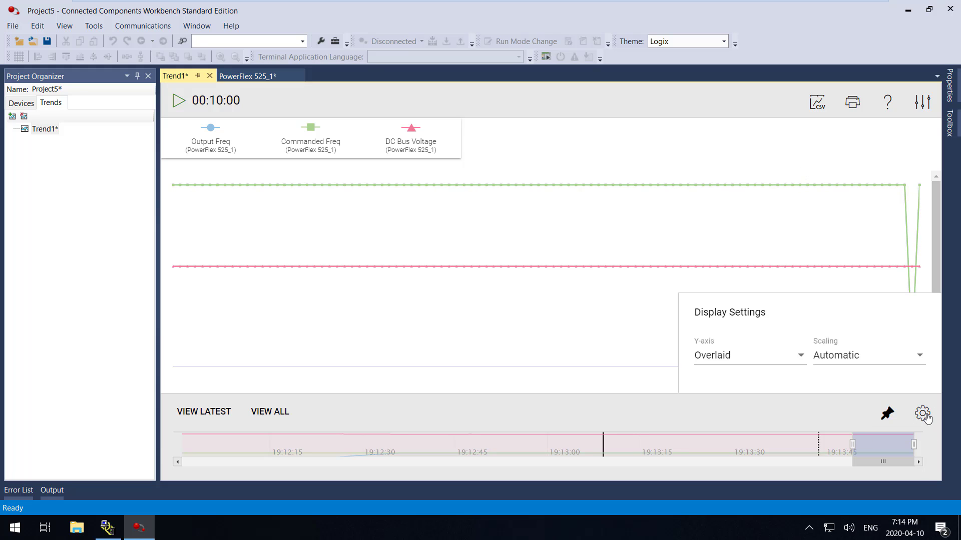
{"action": "left_click", "coordinate": [803, 355]}
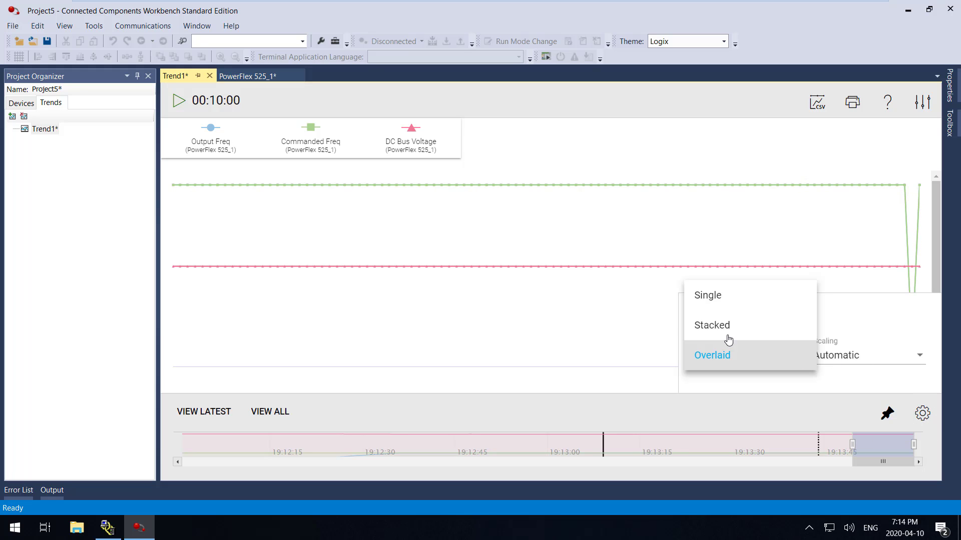
{"action": "left_click", "coordinate": [776, 316]}
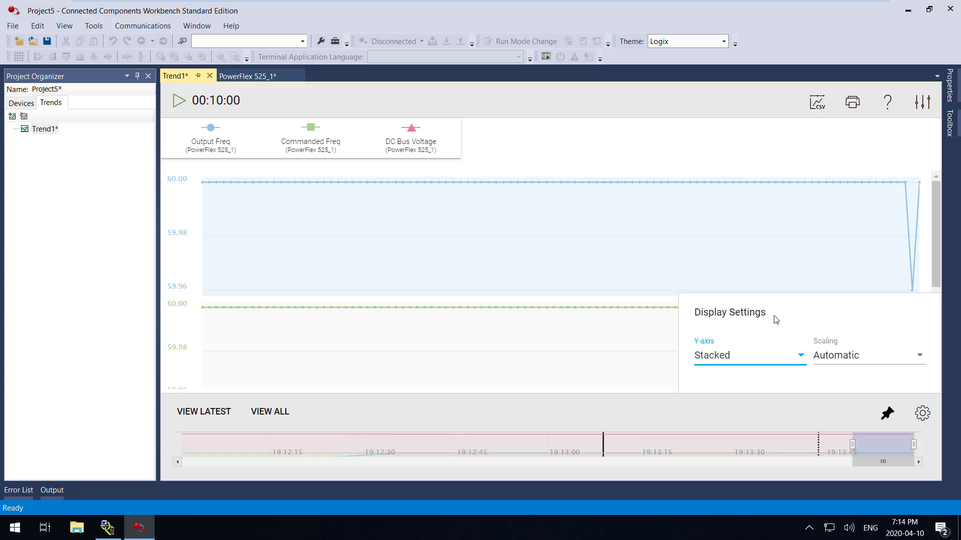
{"action": "left_click", "coordinate": [839, 163]}
Step: Examine the stacked traces of the stopped capture and inspect the values at a small Commanded Freq dip in an earlier time window
{"action": "scroll", "coordinate": [938, 250], "scroll_direction": "down", "scroll_amount": 1}
{"action": "scroll", "coordinate": [940, 248], "scroll_direction": "down", "scroll_amount": 2}
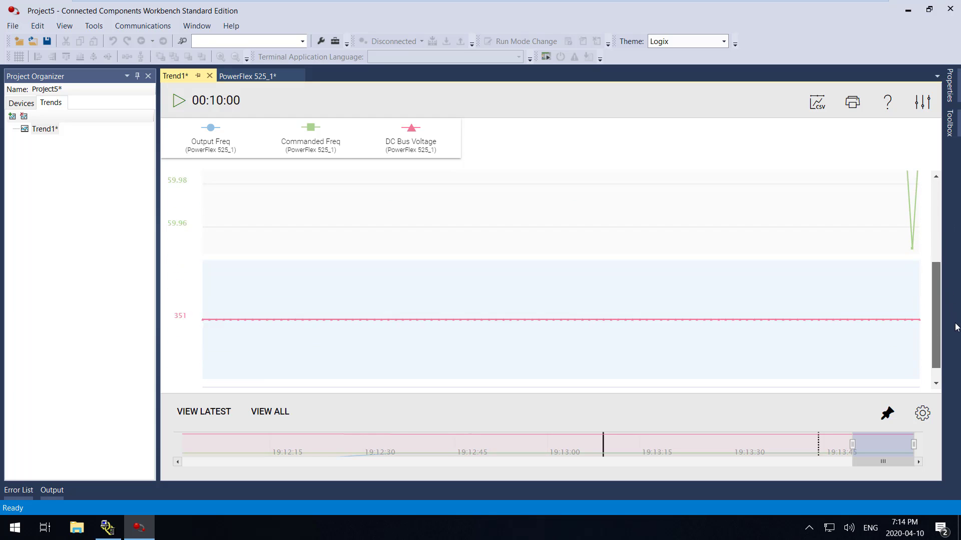
{"action": "scroll", "coordinate": [939, 245], "scroll_direction": "up", "scroll_amount": 5}
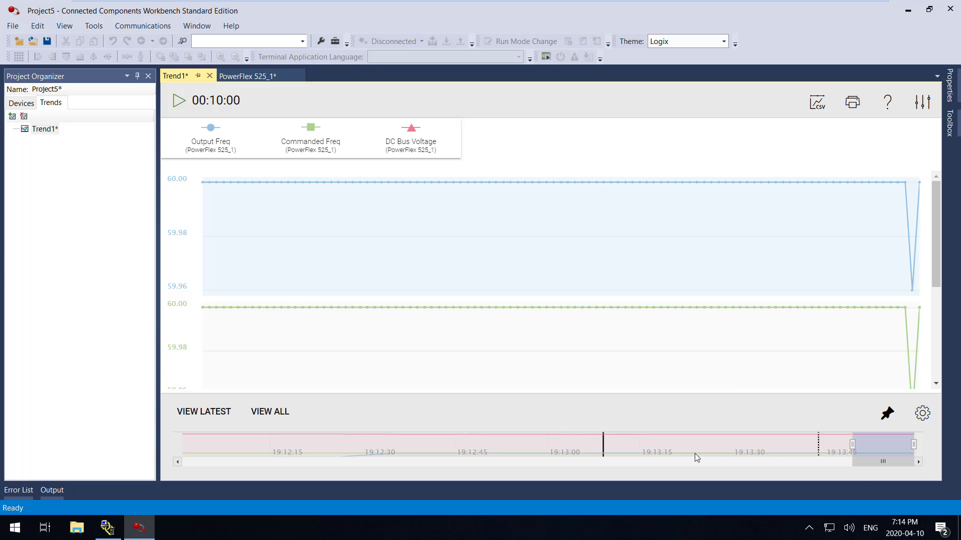
{"action": "left_click_drag", "start_coordinate": [872, 462], "coordinate": [473, 465]}
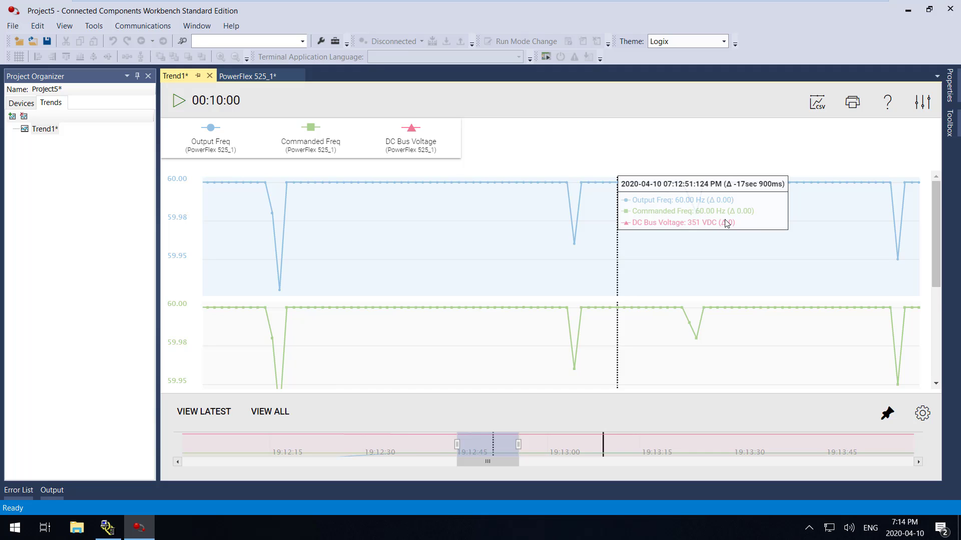
{"action": "left_click", "coordinate": [698, 331]}
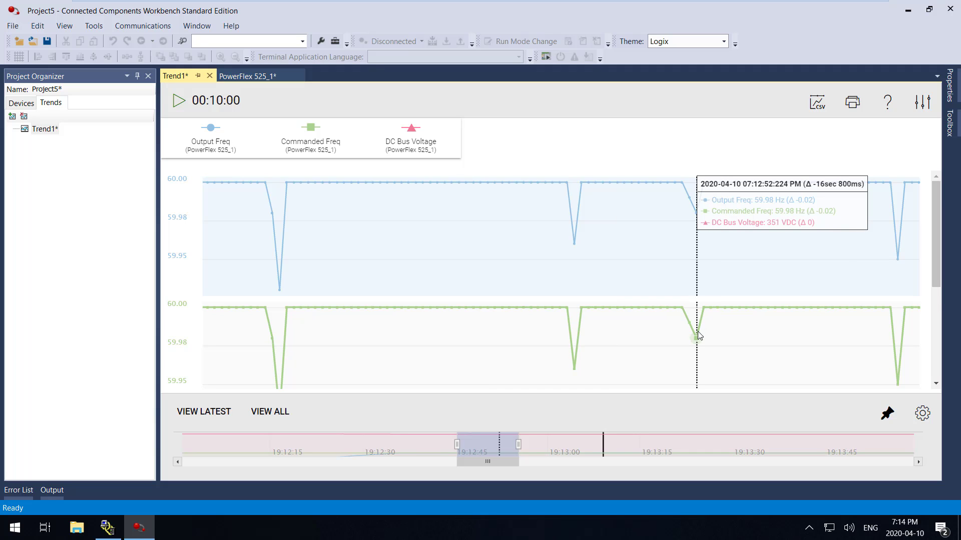